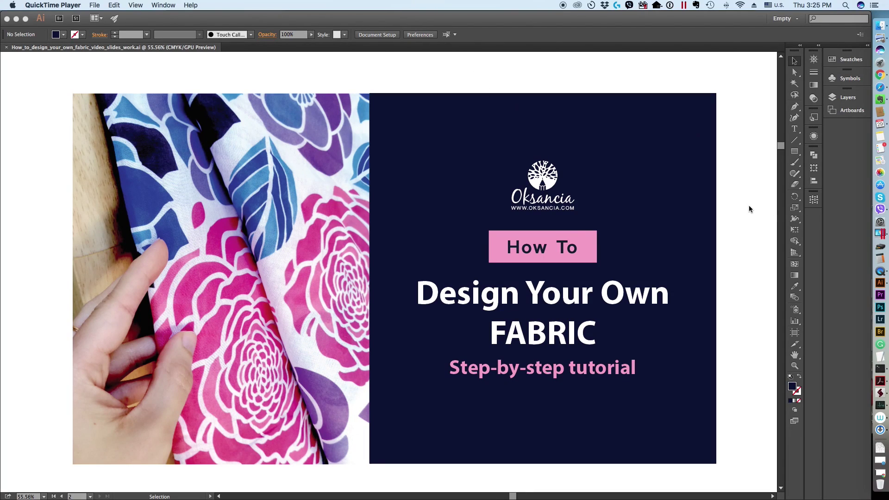
Scroll past the title slide to the Design Your Fabric slide, with Step 1 highlighted
{"action": "scroll", "coordinate": [535, 264], "scroll_direction": "down", "scroll_amount": 10}
{"action": "scroll", "coordinate": [535, 265], "scroll_direction": "down", "scroll_amount": 14}
{"action": "scroll", "coordinate": [532, 261], "scroll_direction": "up", "scroll_amount": 3}
{"action": "left_click", "coordinate": [479, 199]}
Set the faded Step 1 topic group to full opacity with the F2 shortcut
{"action": "left_click", "coordinate": [458, 196]}
{"action": "key", "text": "F2"}
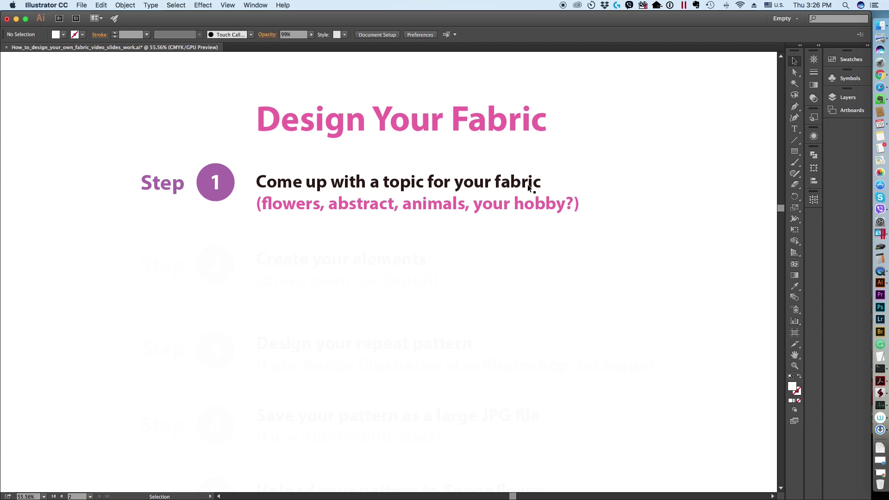
Delete the white cover over Step 2, then switch to the Untitled-2 flower elements document
{"action": "left_click", "coordinate": [378, 267]}
{"action": "key", "text": "Delete"}
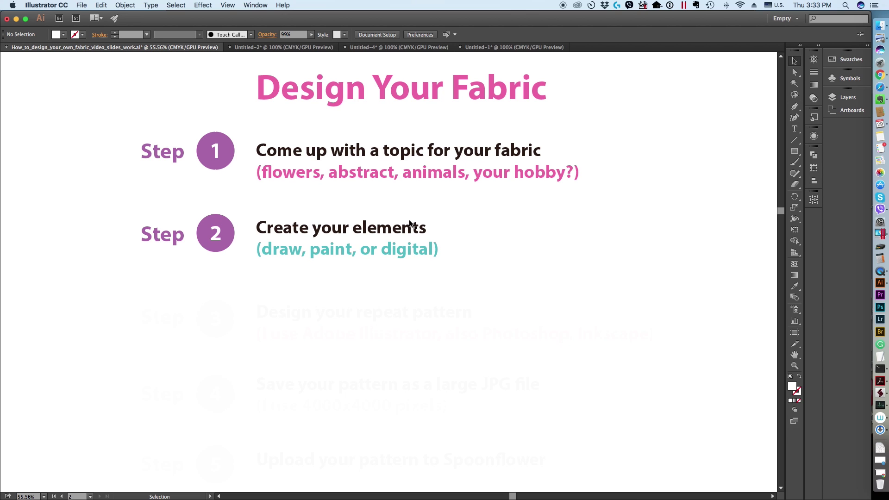
{"action": "left_click", "coordinate": [243, 48]}
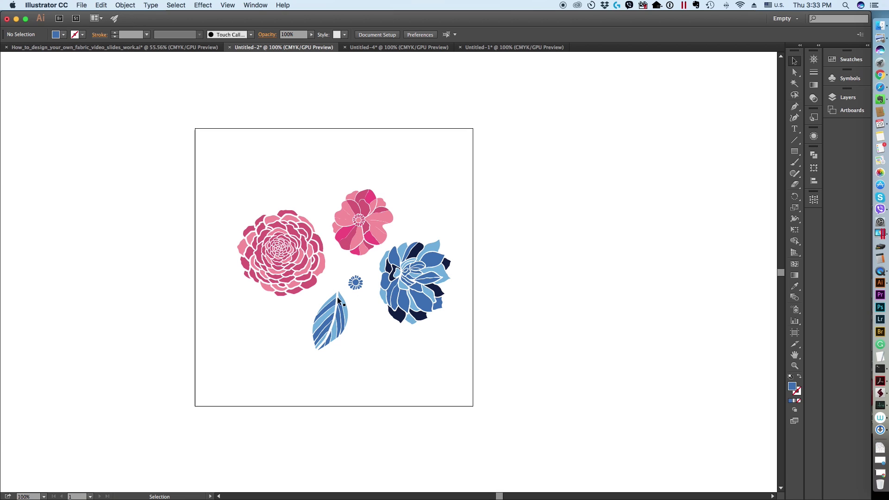
Inspect the blue flower's paths, then switch to the Untitled-4 floral repeat tile document
{"action": "left_click", "coordinate": [388, 305]}
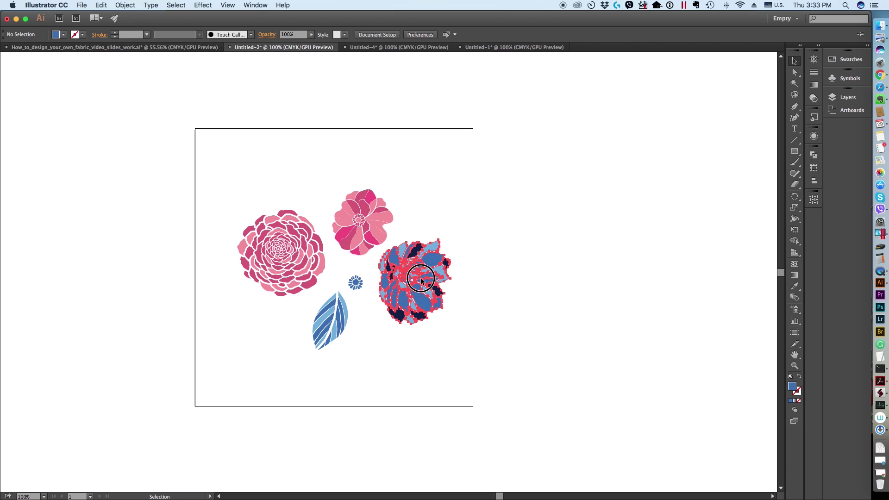
{"action": "left_click", "coordinate": [487, 288]}
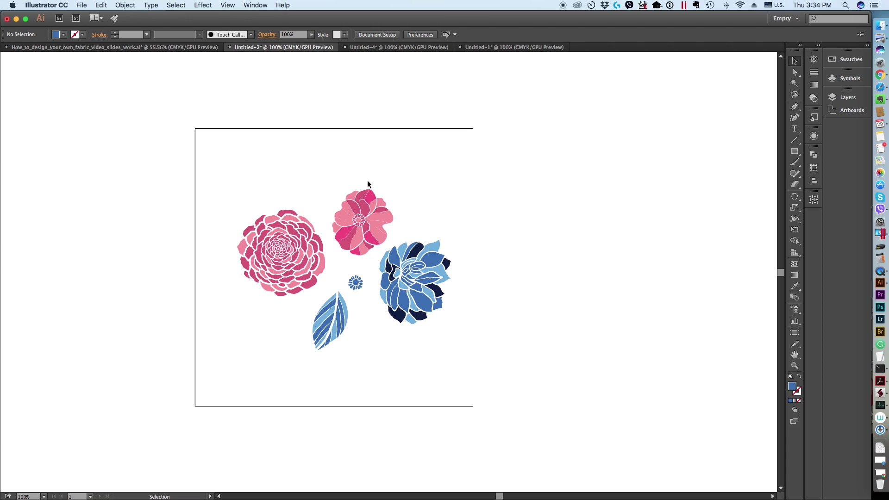
{"action": "left_click", "coordinate": [383, 48]}
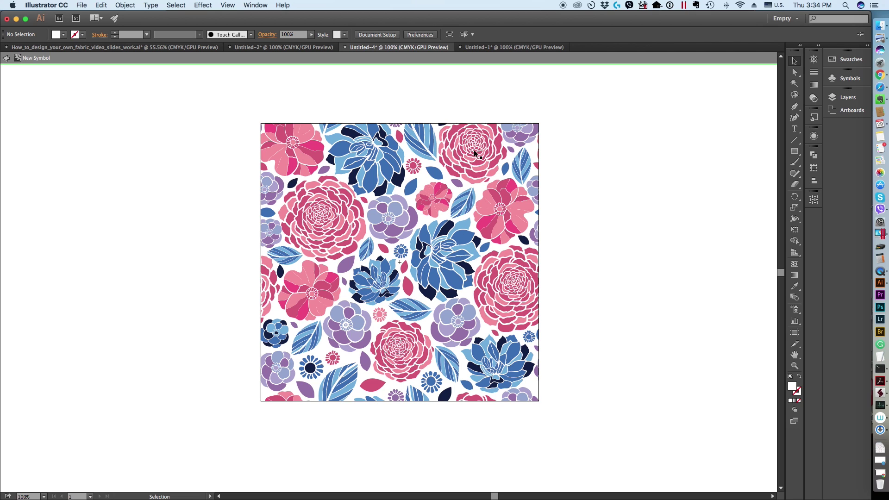
Step into the nested flower groups, then exit Symbol Editing Mode to show the full repeat
{"action": "left_click", "coordinate": [368, 145]}
{"action": "double_click", "coordinate": [367, 145]}
{"action": "left_click", "coordinate": [367, 147]}
{"action": "double_click", "coordinate": [367, 147]}
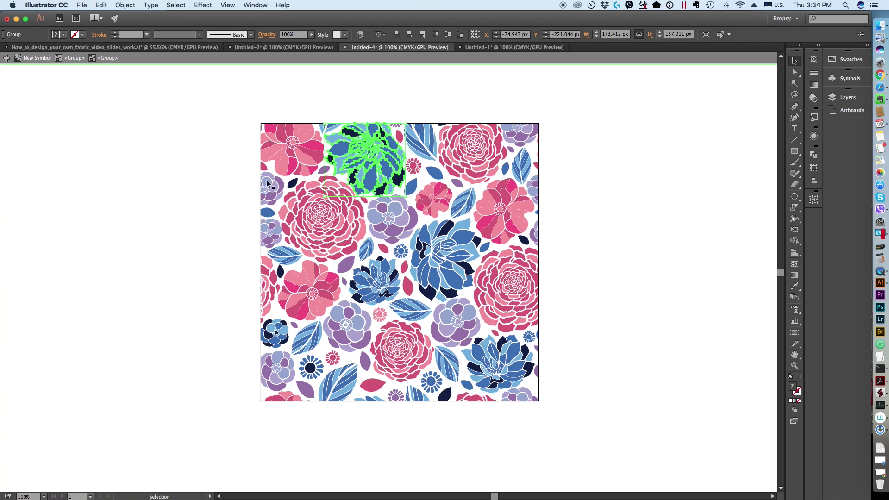
{"action": "left_click", "coordinate": [211, 221]}
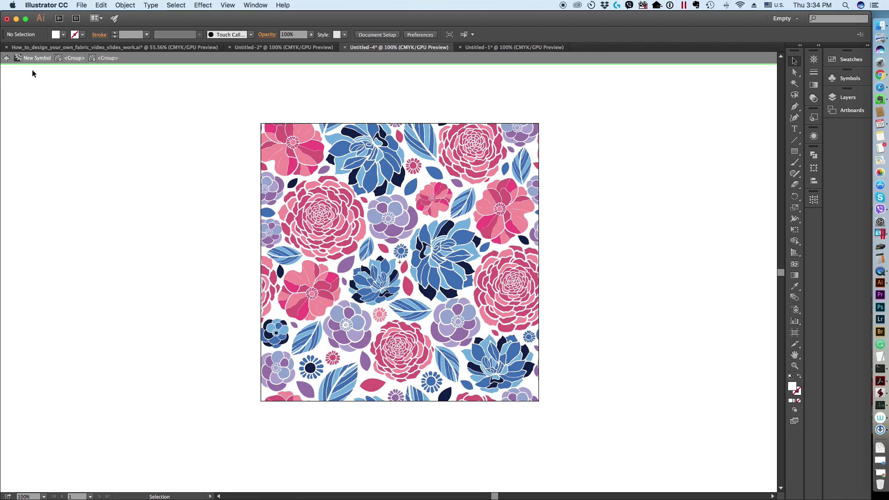
{"action": "left_click", "coordinate": [5, 60]}
{"action": "left_click", "coordinate": [5, 60]}
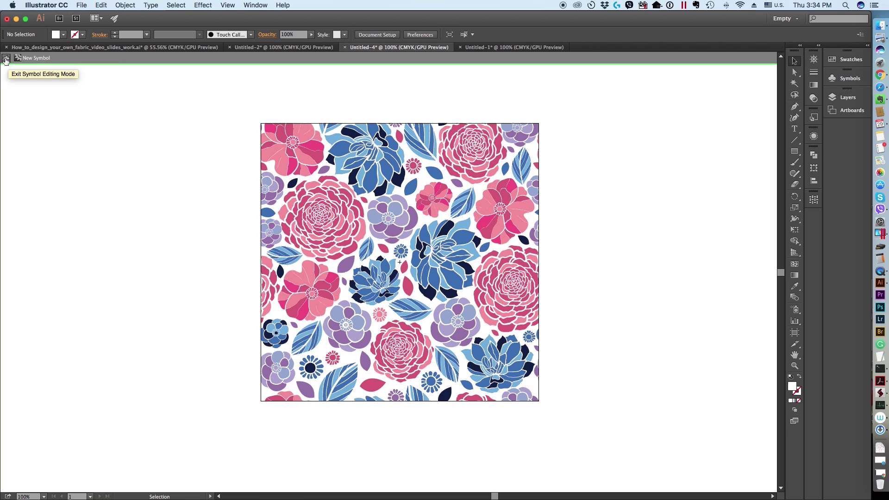
{"action": "left_click", "coordinate": [6, 60]}
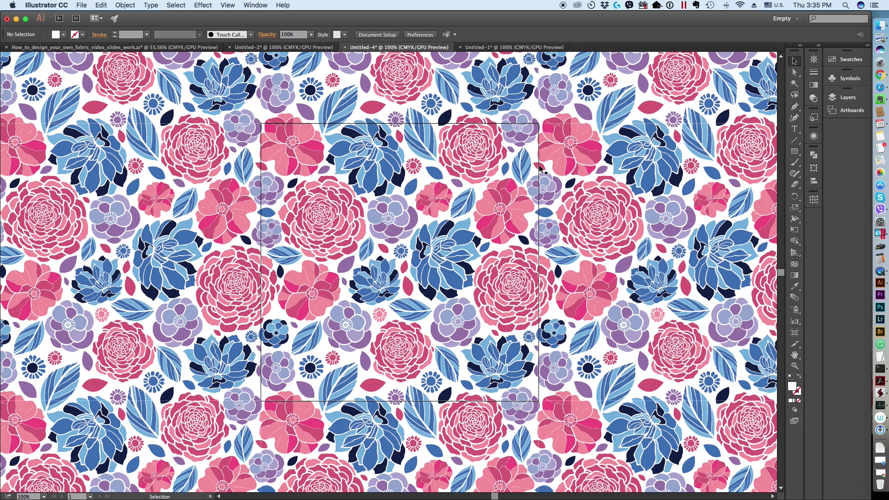
Zoom to 300% to inspect the floral pattern closely, then return to 100%
{"action": "left_click", "coordinate": [794, 365]}
{"action": "left_click", "coordinate": [398, 262]}
{"action": "left_click", "coordinate": [392, 252]}
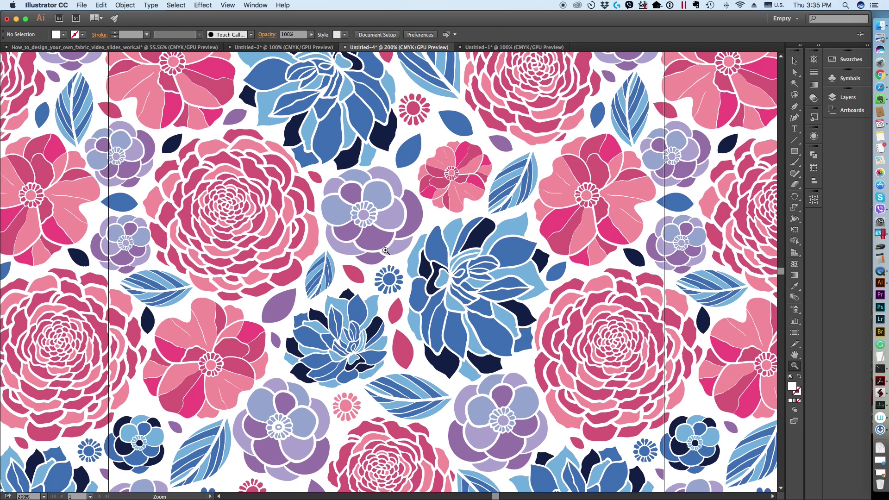
{"action": "left_click", "coordinate": [371, 254]}
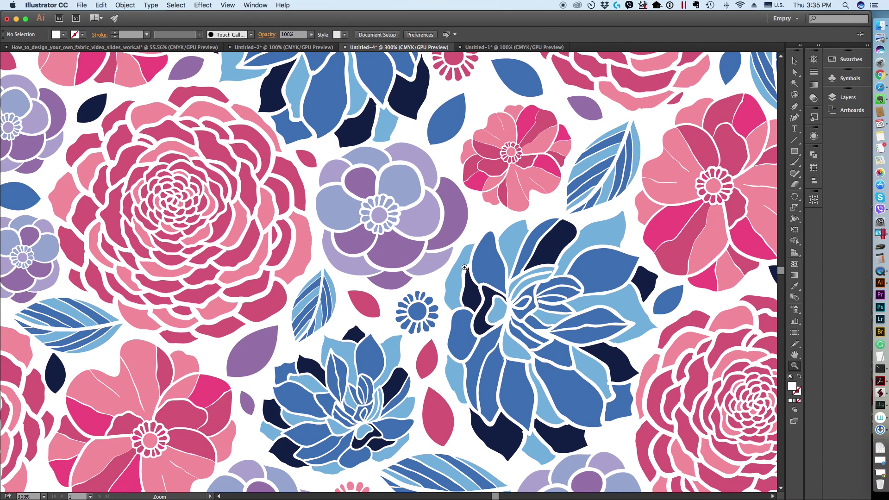
{"action": "scroll", "coordinate": [463, 267], "scroll_direction": "down", "scroll_amount": 5}
{"action": "scroll", "coordinate": [460, 270], "scroll_direction": "up", "scroll_amount": 3}
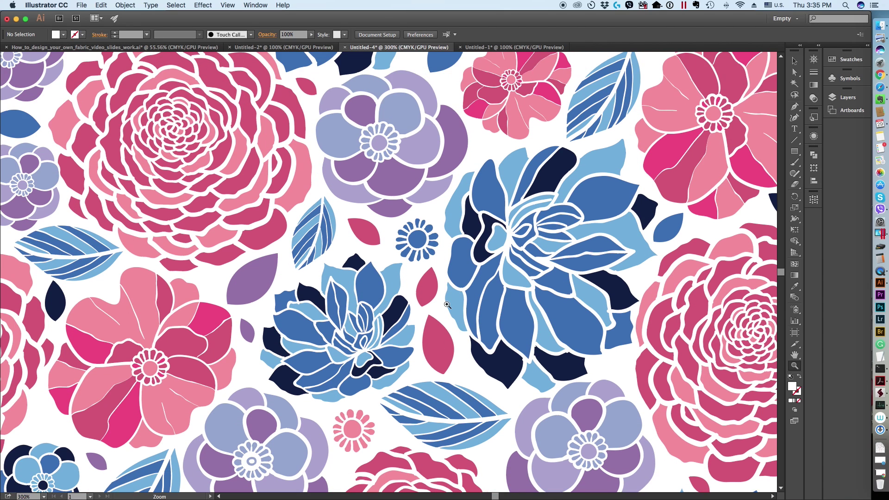
{"action": "right_click", "coordinate": [363, 261]}
{"action": "key", "text": "Escape"}
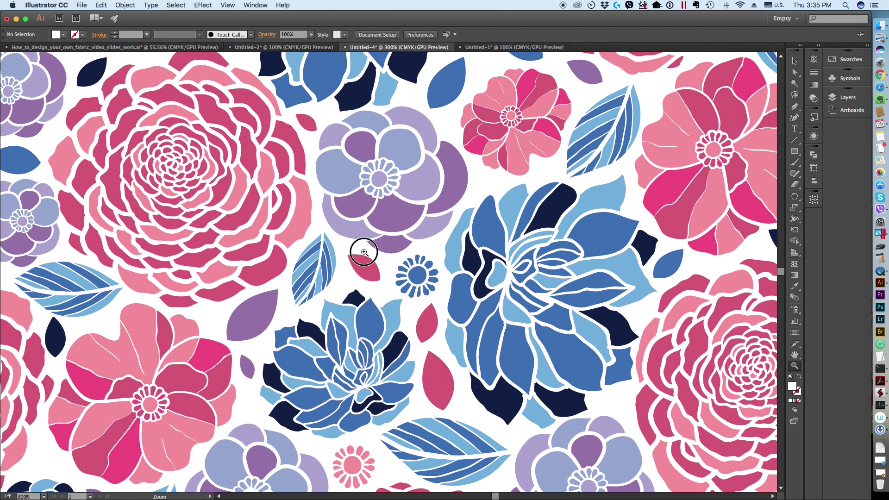
{"action": "key", "text": "super+1"}
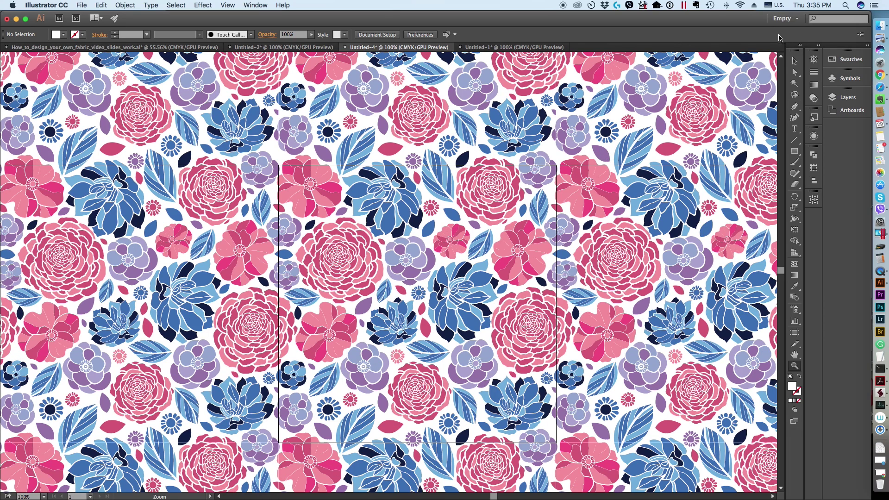
Go back through Untitled-2 to the Design Your Fabric steps slides document
{"action": "left_click", "coordinate": [794, 61]}
{"action": "left_click", "coordinate": [241, 48]}
{"action": "key", "text": "ctrl+shift+Tab"}
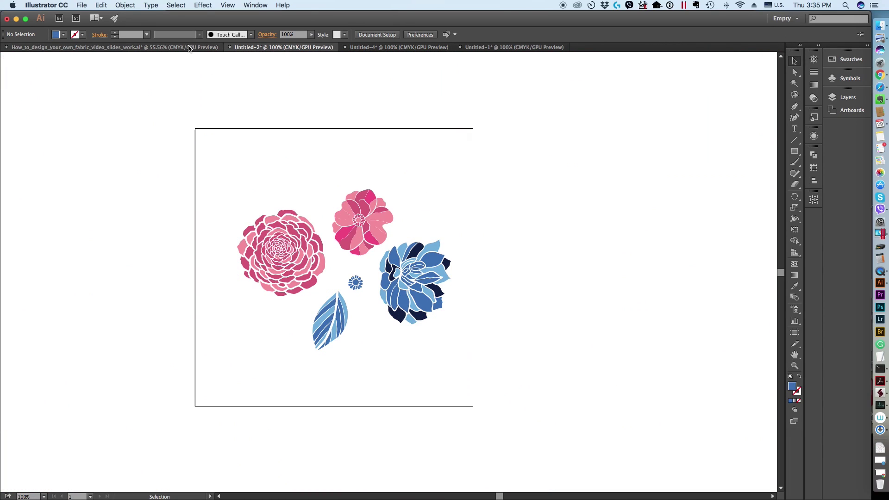
Delete the Step 3 overlay and make Step 4, the 4000x4000 JPG save, fully visible
{"action": "left_click", "coordinate": [338, 317]}
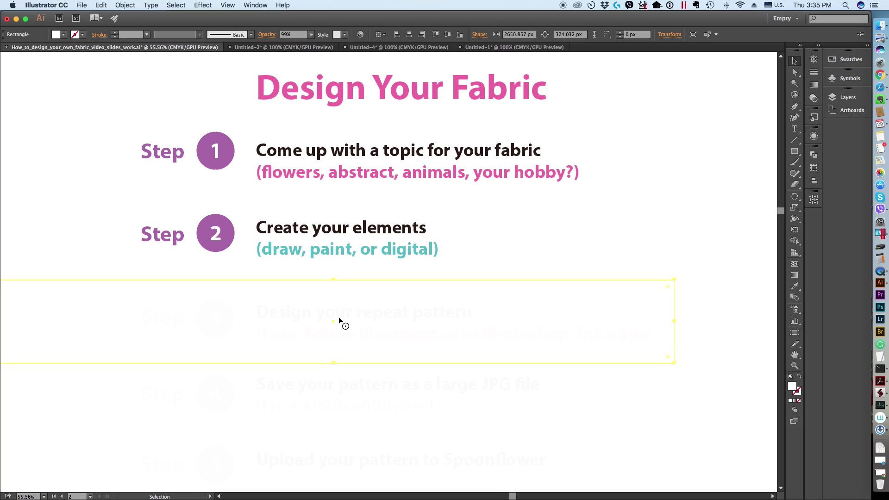
{"action": "key", "text": "Delete"}
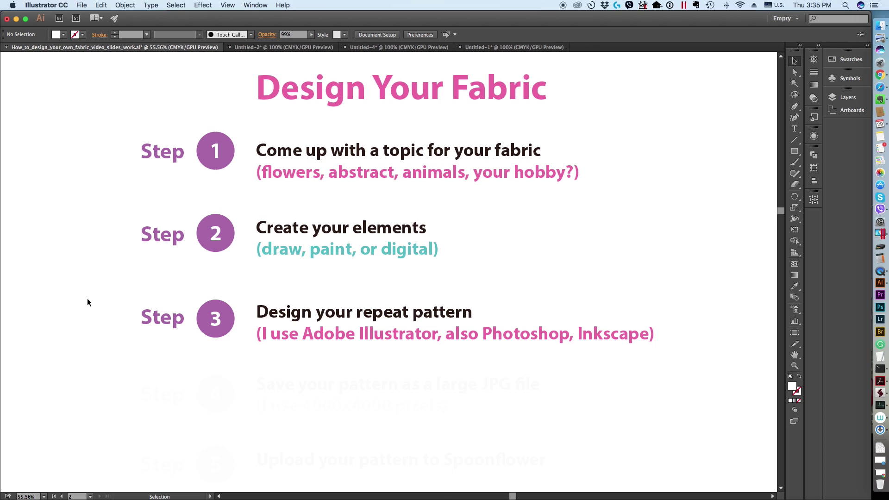
{"action": "scroll", "coordinate": [129, 283], "scroll_direction": "down", "scroll_amount": 2}
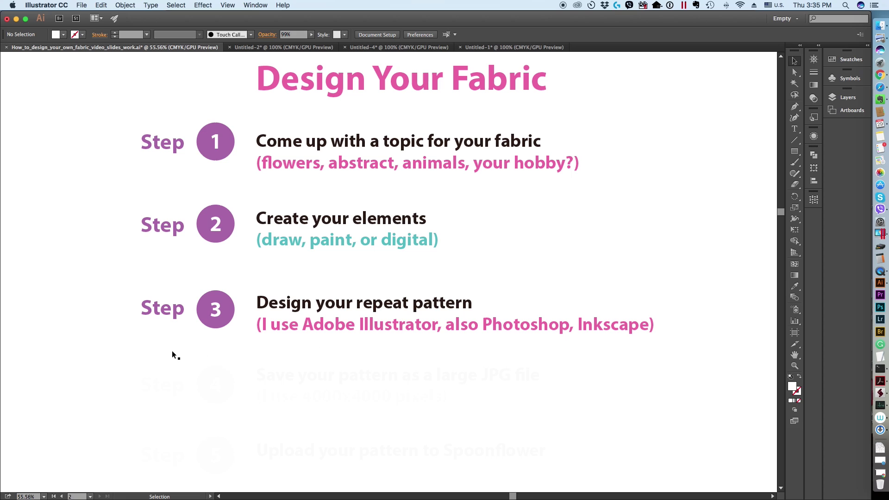
{"action": "scroll", "coordinate": [112, 341], "scroll_direction": "down", "scroll_amount": 5}
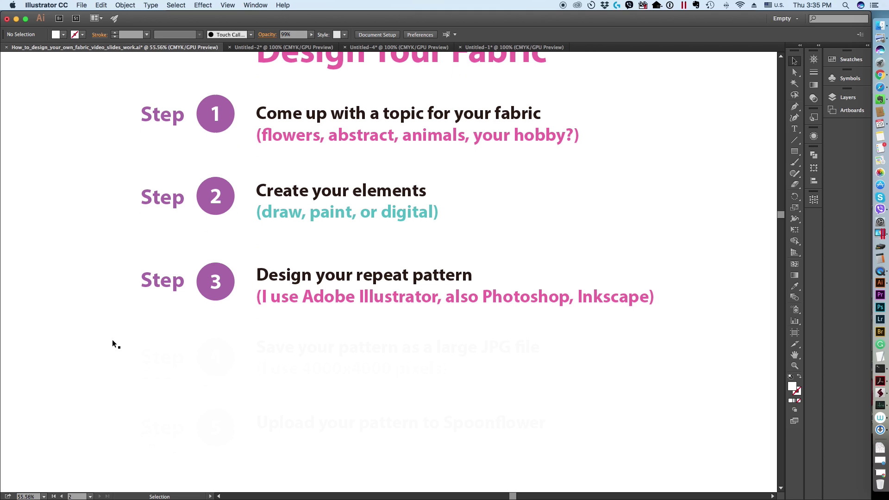
{"action": "scroll", "coordinate": [112, 340], "scroll_direction": "down", "scroll_amount": 3}
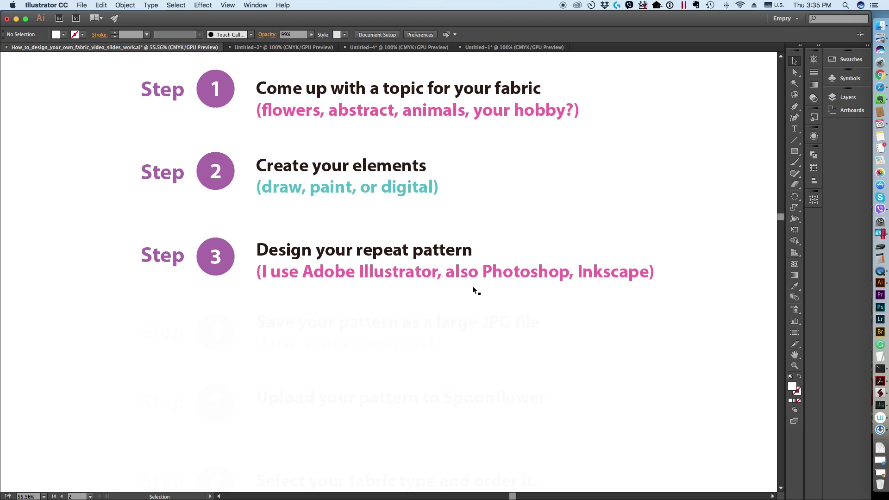
{"action": "left_click", "coordinate": [375, 330]}
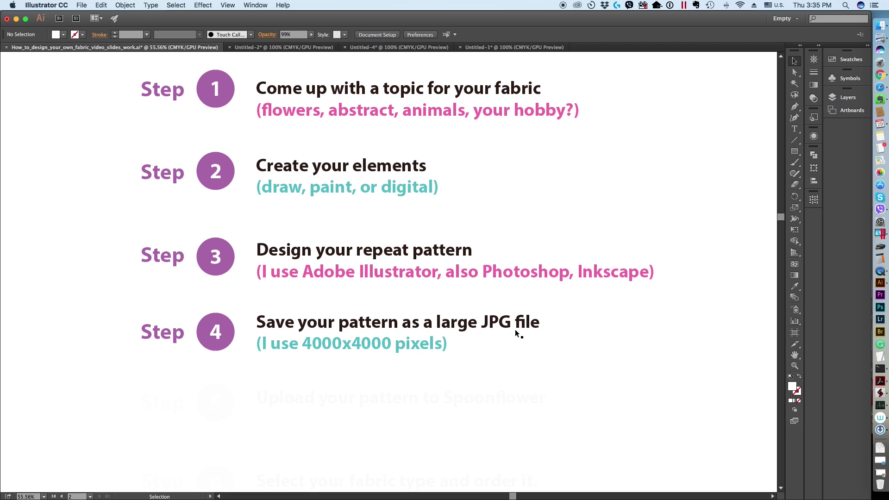
Look over the artwork in the two floral repeat pattern documents
{"action": "left_click", "coordinate": [406, 48]}
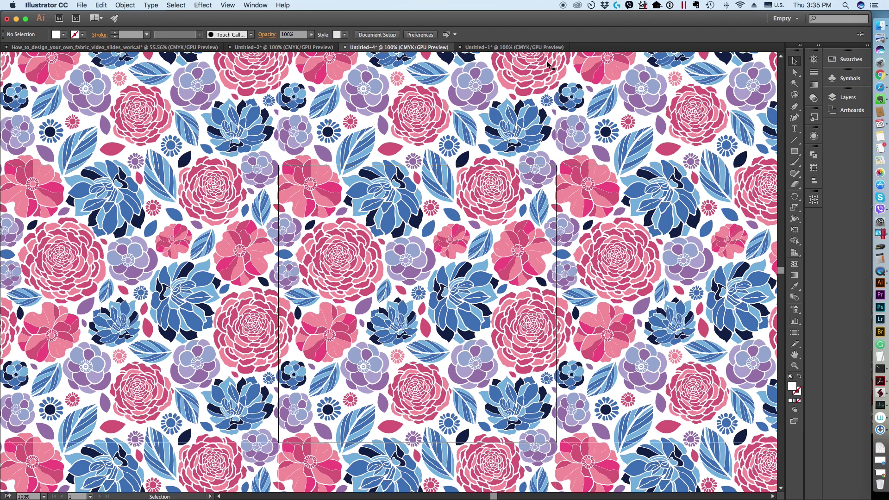
{"action": "left_click", "coordinate": [504, 48]}
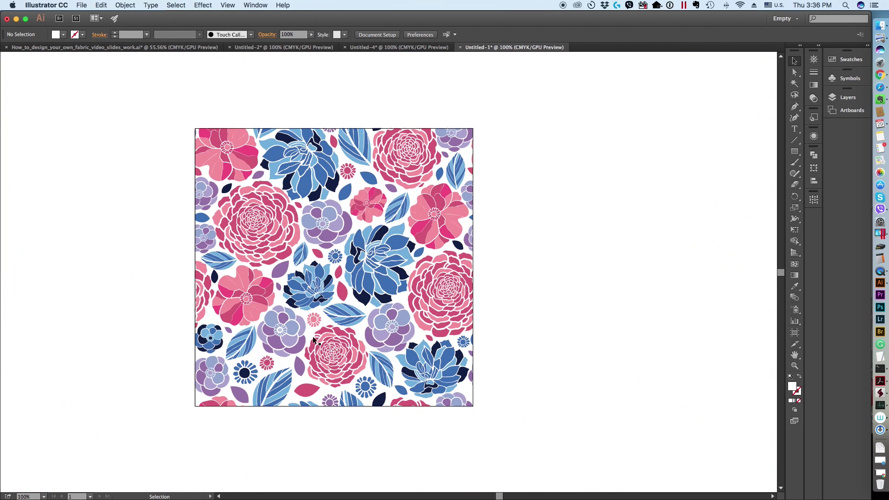
{"action": "left_click", "coordinate": [336, 237]}
{"action": "left_click", "coordinate": [494, 215]}
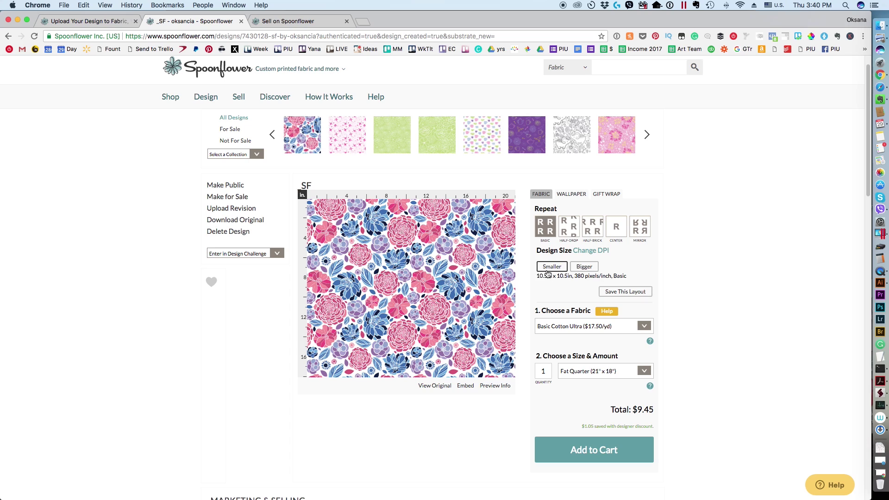
On Spoonflower, try 18 and 21 in scales, return to 10.5 in and save the layout
{"action": "left_click", "coordinate": [582, 270]}
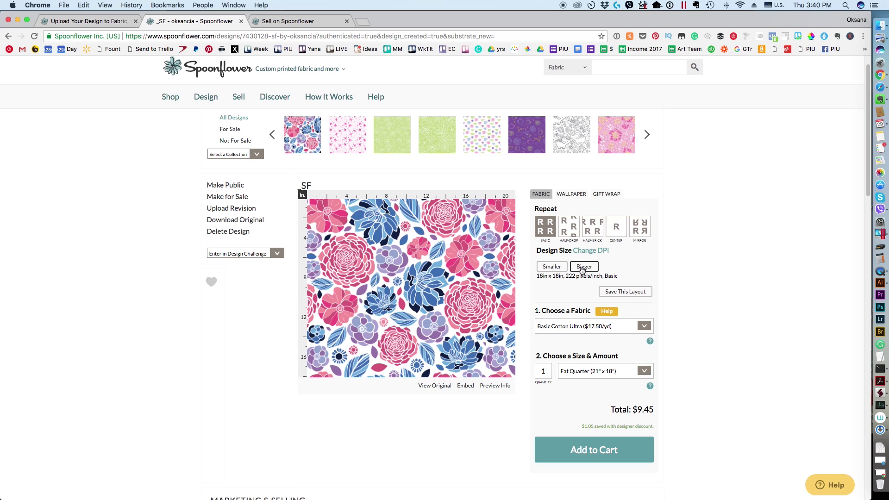
{"action": "left_click", "coordinate": [583, 270]}
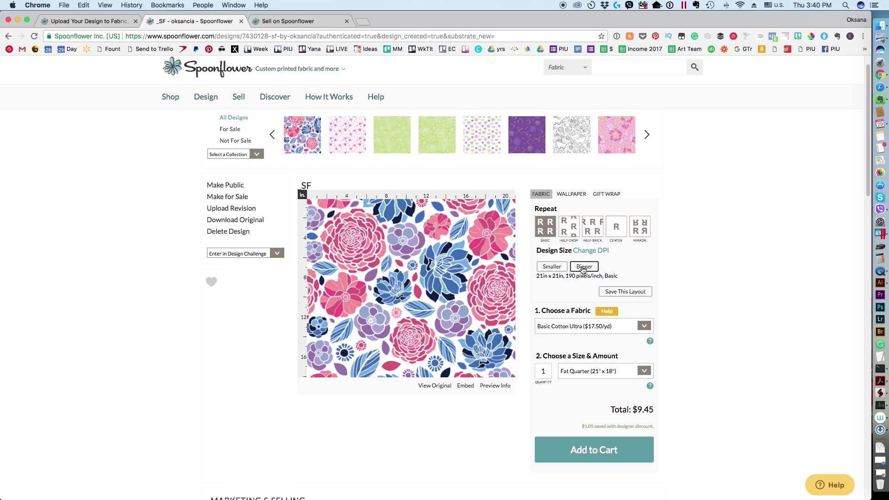
{"action": "left_click", "coordinate": [554, 267]}
{"action": "left_click", "coordinate": [554, 267]}
{"action": "left_click", "coordinate": [628, 293]}
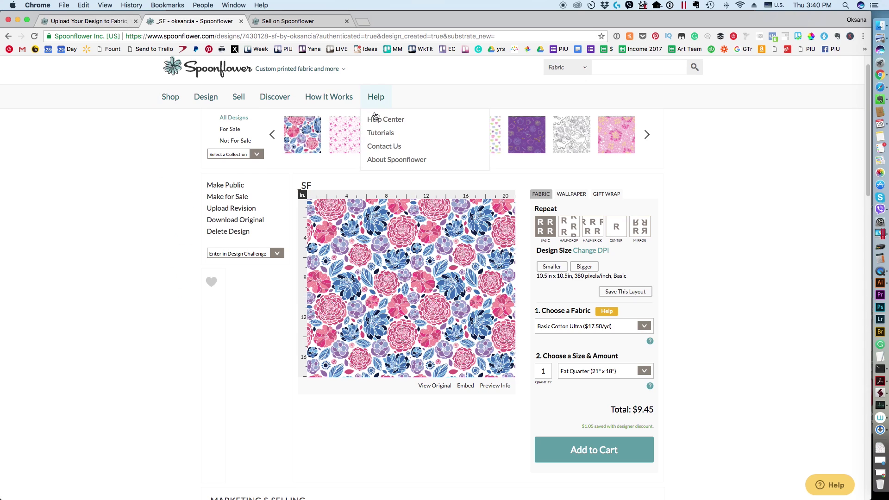
{"action": "left_click", "coordinate": [880, 283]}
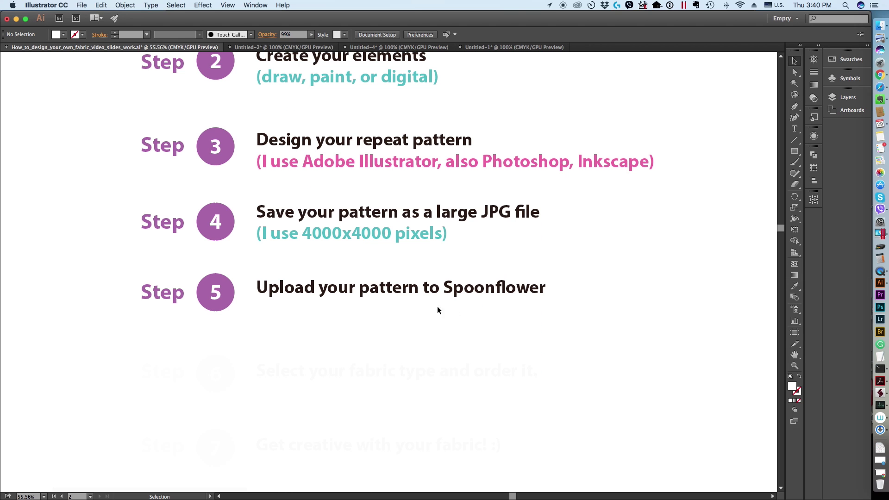
Remove the white overlay on Step 6, then bring back the Spoonflower design page
{"action": "left_click", "coordinate": [370, 359]}
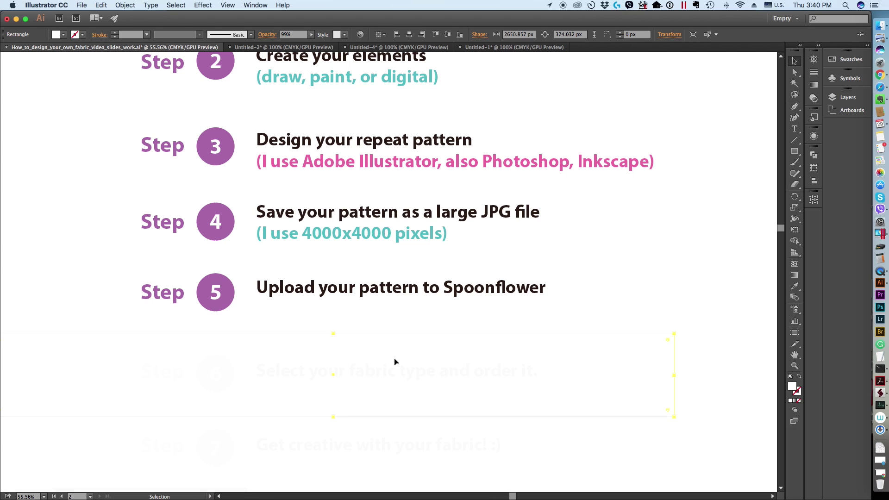
{"action": "left_click", "coordinate": [702, 324]}
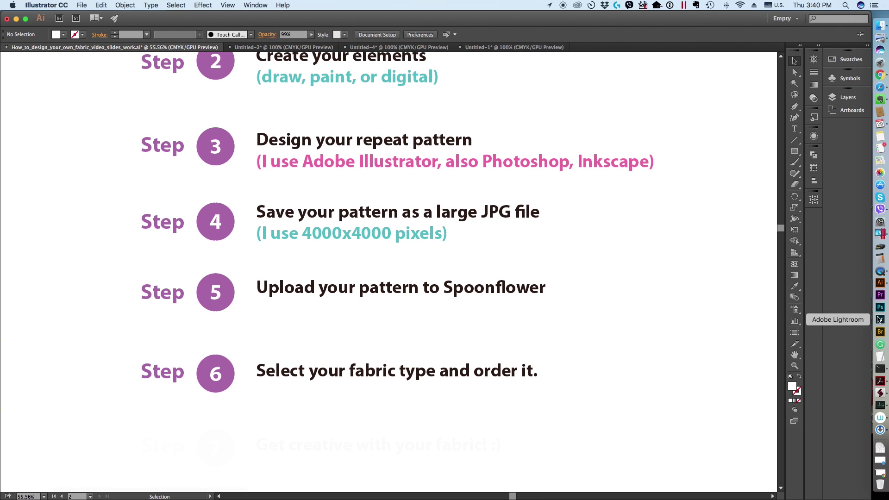
{"action": "left_click", "coordinate": [881, 77]}
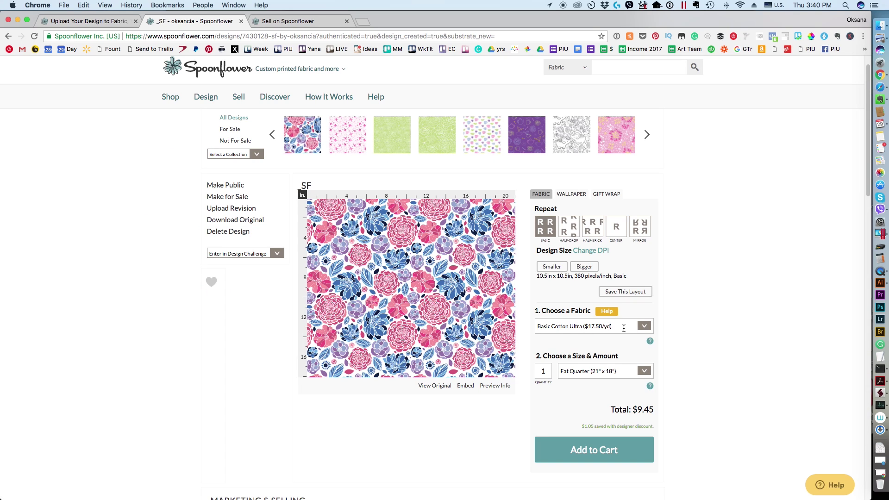
Review the fabric and size lists, keeping Basic Cotton Ultra as a $9.45 Fat Quarter
{"action": "left_click", "coordinate": [646, 325]}
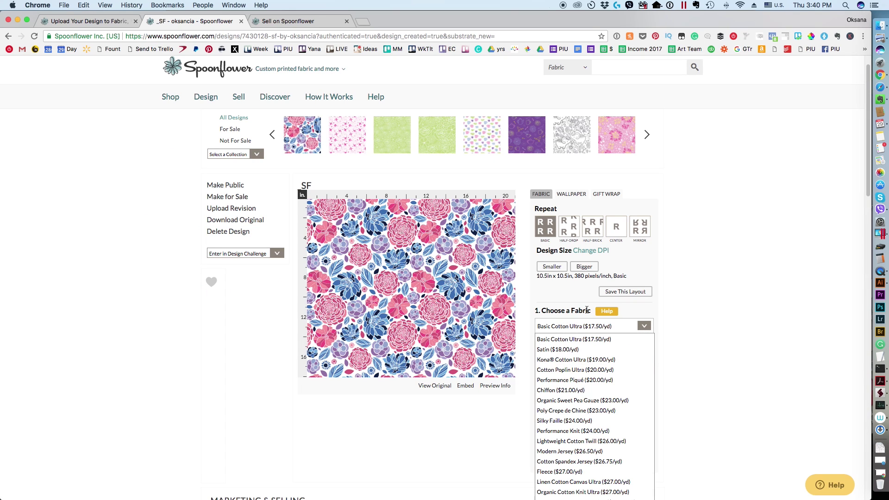
{"action": "scroll", "coordinate": [671, 314], "scroll_direction": "down", "scroll_amount": 3}
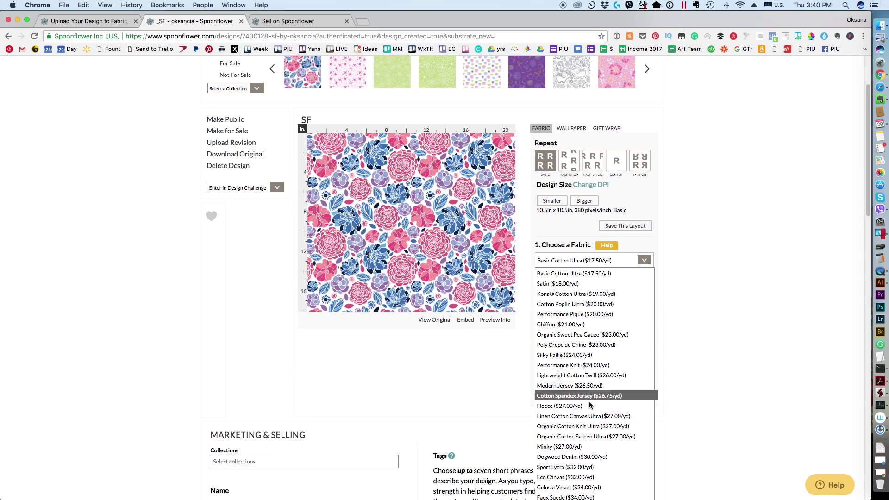
{"action": "left_click", "coordinate": [692, 242]}
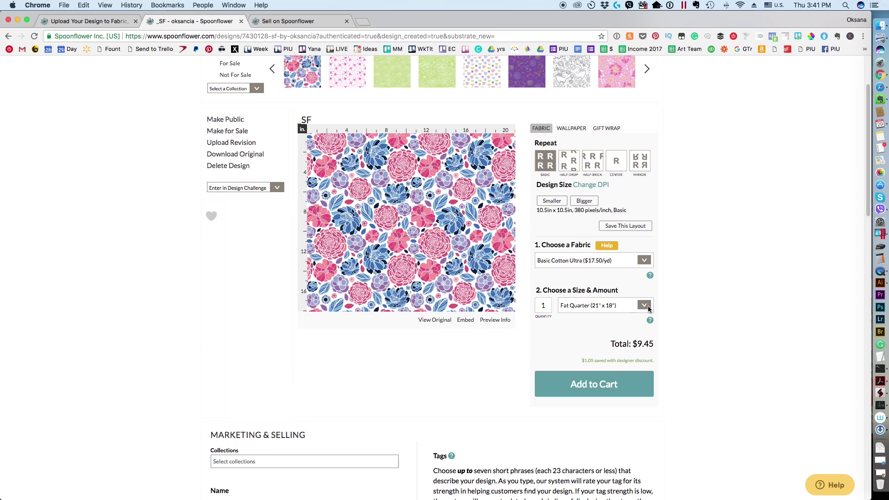
{"action": "left_click", "coordinate": [649, 309]}
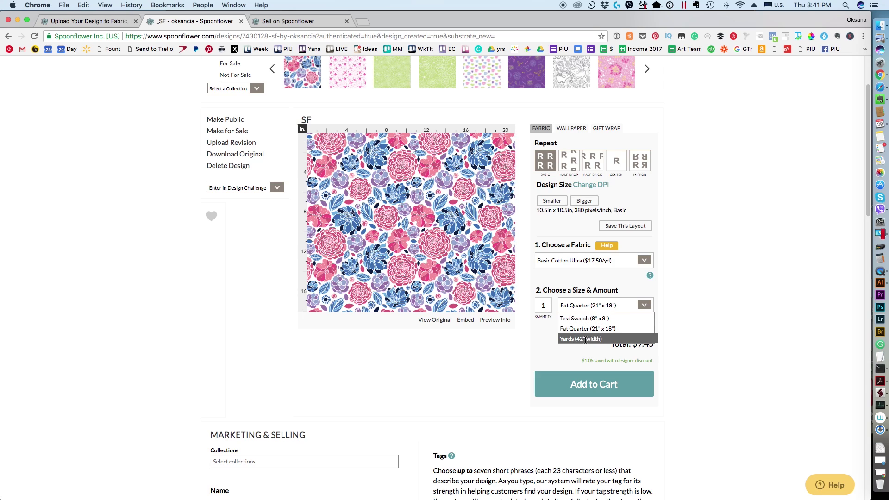
{"action": "left_click", "coordinate": [692, 304]}
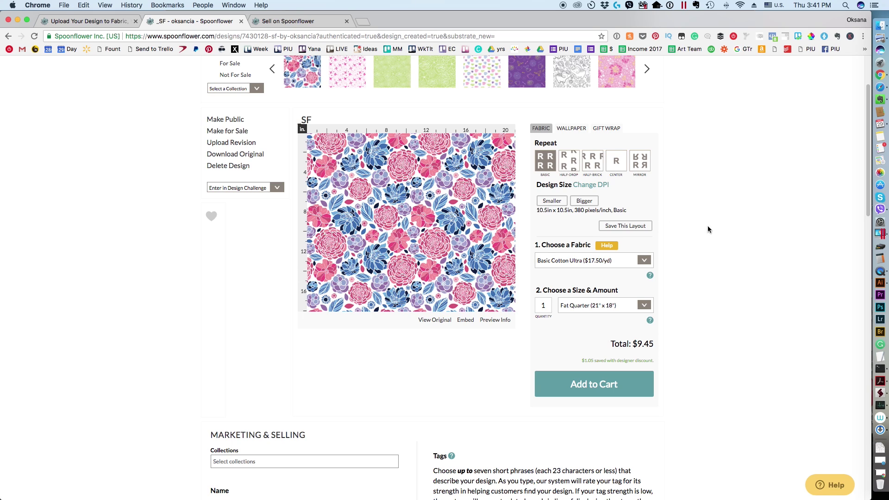
{"action": "left_click", "coordinate": [880, 282]}
{"action": "scroll", "coordinate": [265, 330], "scroll_direction": "down", "scroll_amount": 2}
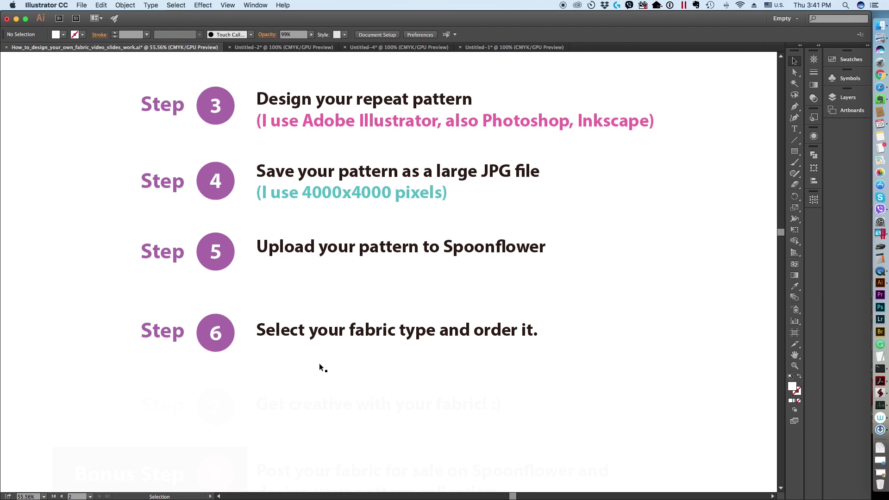
Delete the semi-transparent white overlay covering the Step 7 row
{"action": "left_click", "coordinate": [351, 396]}
{"action": "key", "text": "Delete"}
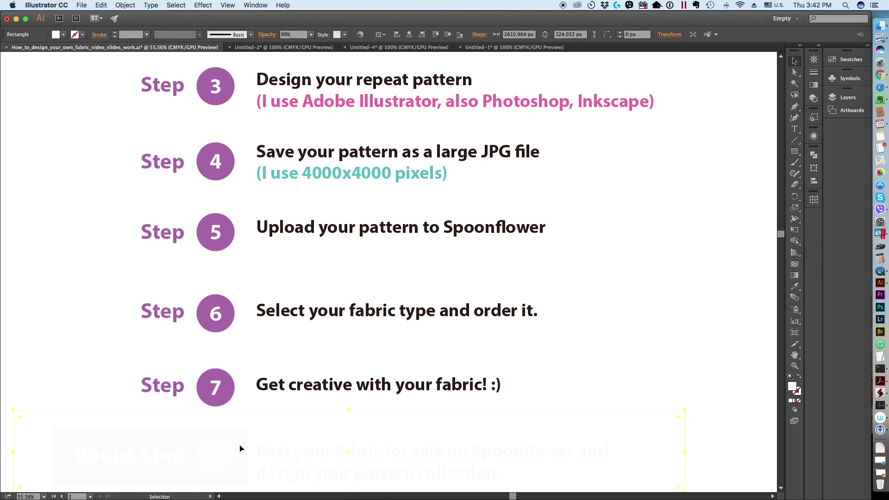
Scroll down past the Bonus Step 8 row to the Bonus PDF Guide slide
{"action": "scroll", "coordinate": [693, 302], "scroll_direction": "down", "scroll_amount": 5}
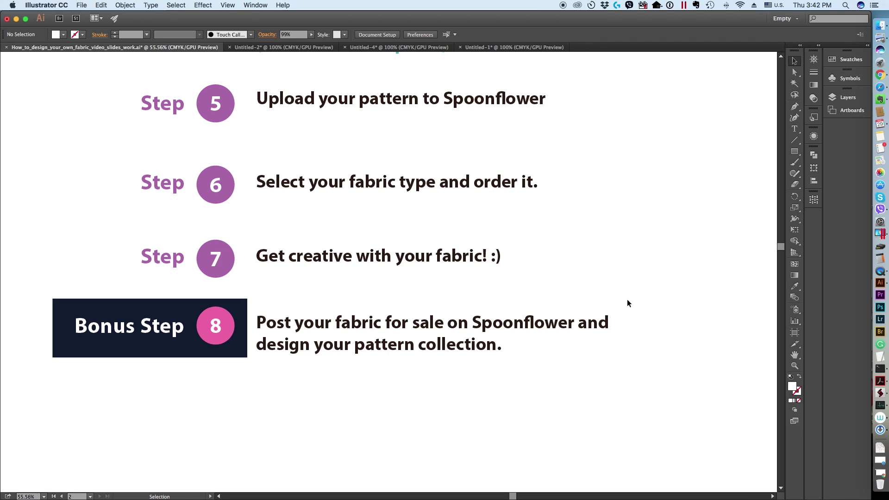
{"action": "scroll", "coordinate": [626, 296], "scroll_direction": "down", "scroll_amount": 1}
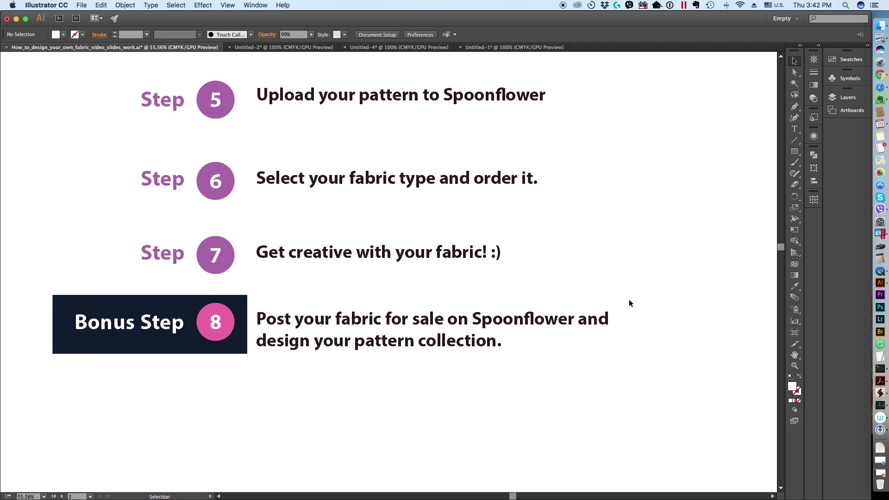
{"action": "scroll", "coordinate": [618, 274], "scroll_direction": "down", "scroll_amount": 1}
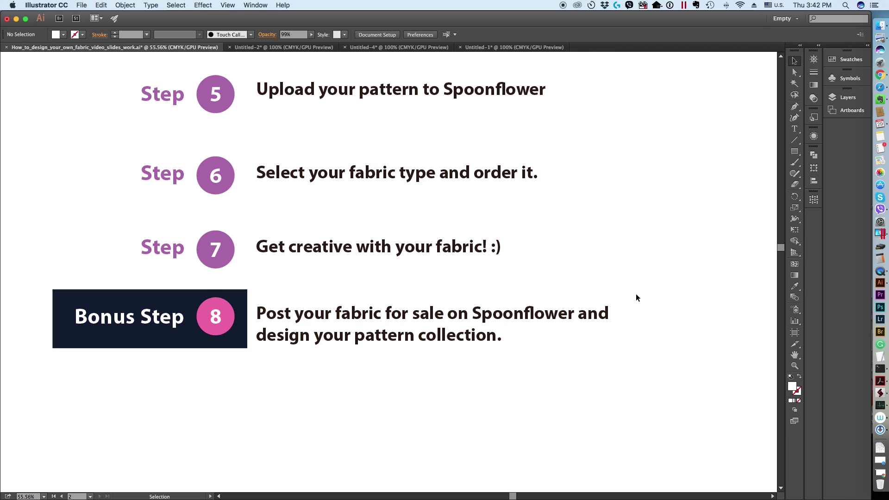
{"action": "scroll", "coordinate": [630, 289], "scroll_direction": "down", "scroll_amount": 10}
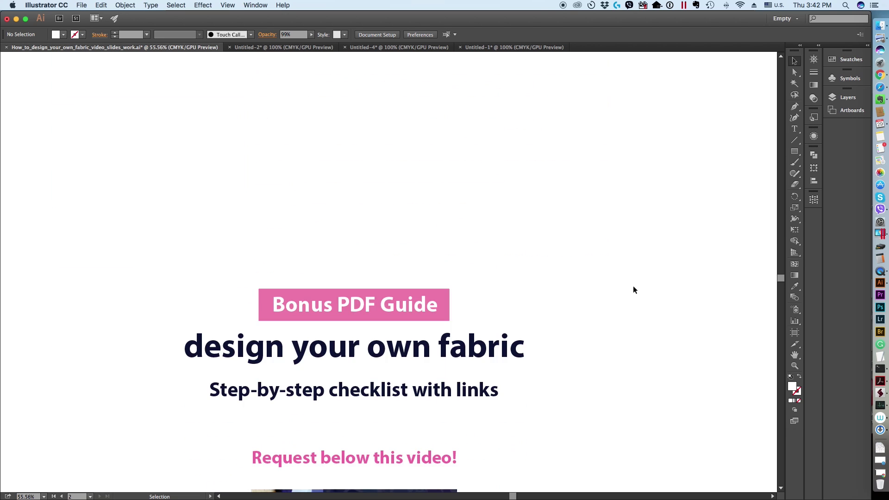
Zoom out to 50% and scroll past the Bonus PDF Guide to the Oksancia logo closing slide
{"action": "scroll", "coordinate": [634, 290], "scroll_direction": "down", "scroll_amount": 6}
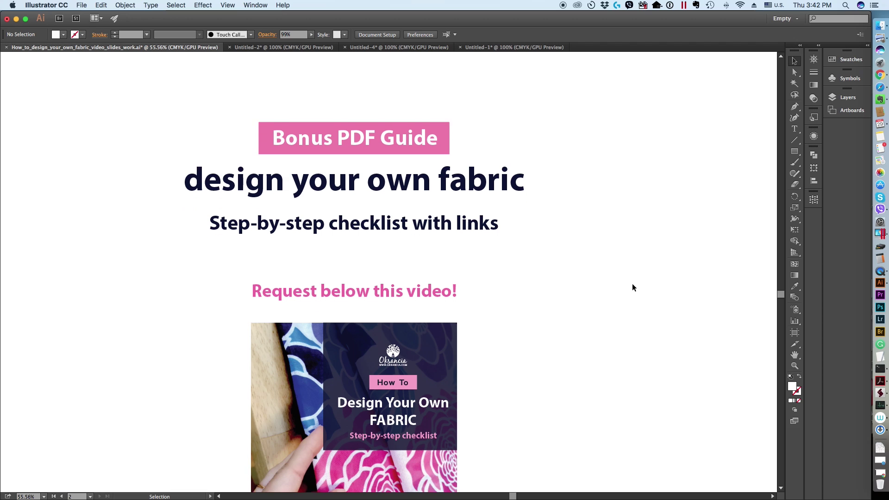
{"action": "scroll", "coordinate": [632, 287], "scroll_direction": "down", "scroll_amount": 4}
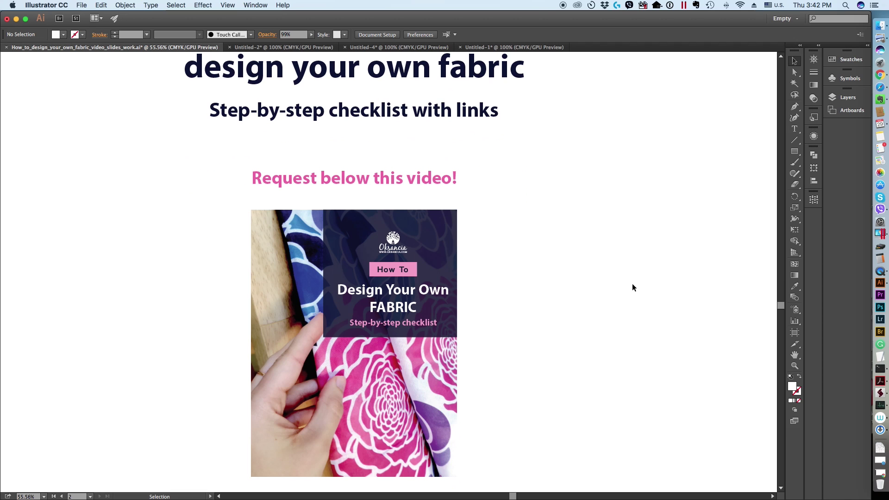
{"action": "scroll", "coordinate": [633, 286], "scroll_direction": "up", "scroll_amount": 1}
{"action": "key", "text": "super+minus"}
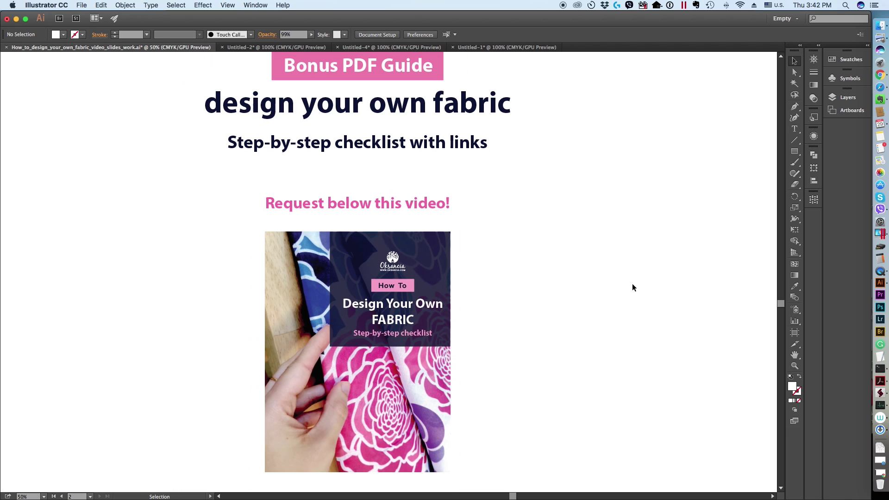
{"action": "scroll", "coordinate": [632, 288], "scroll_direction": "up", "scroll_amount": 1}
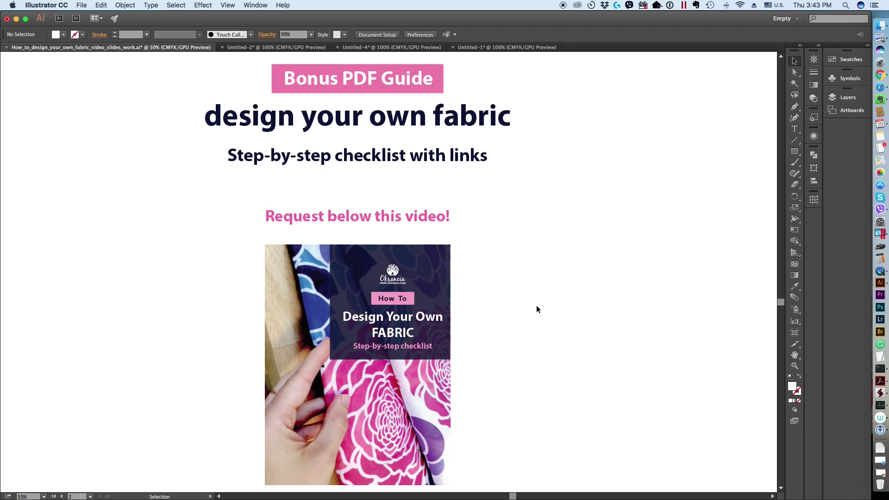
{"action": "scroll", "coordinate": [534, 295], "scroll_direction": "down", "scroll_amount": 1}
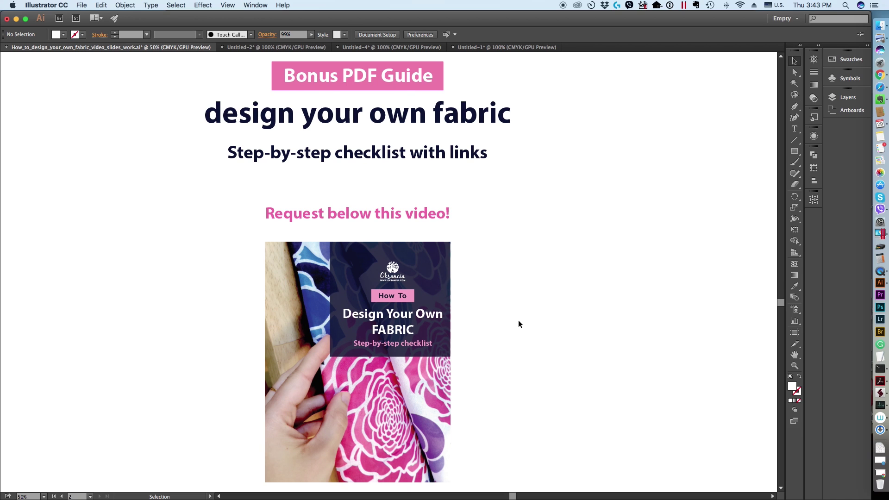
{"action": "scroll", "coordinate": [512, 304], "scroll_direction": "down", "scroll_amount": 10}
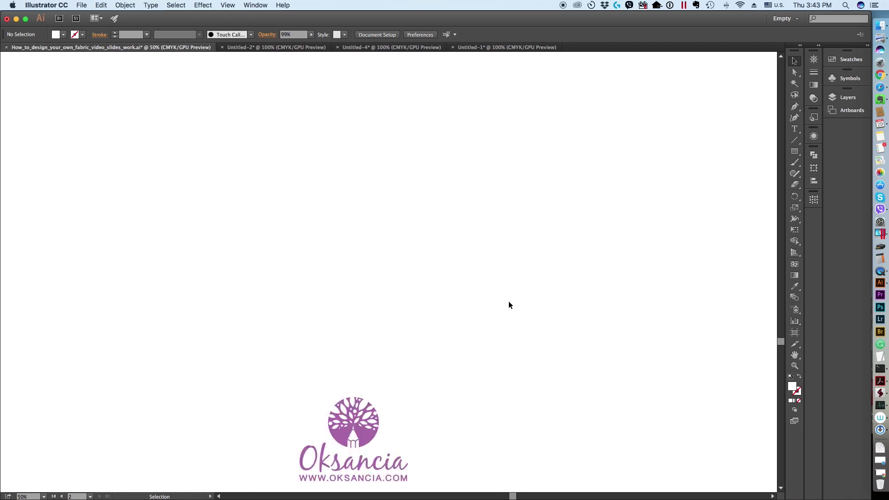